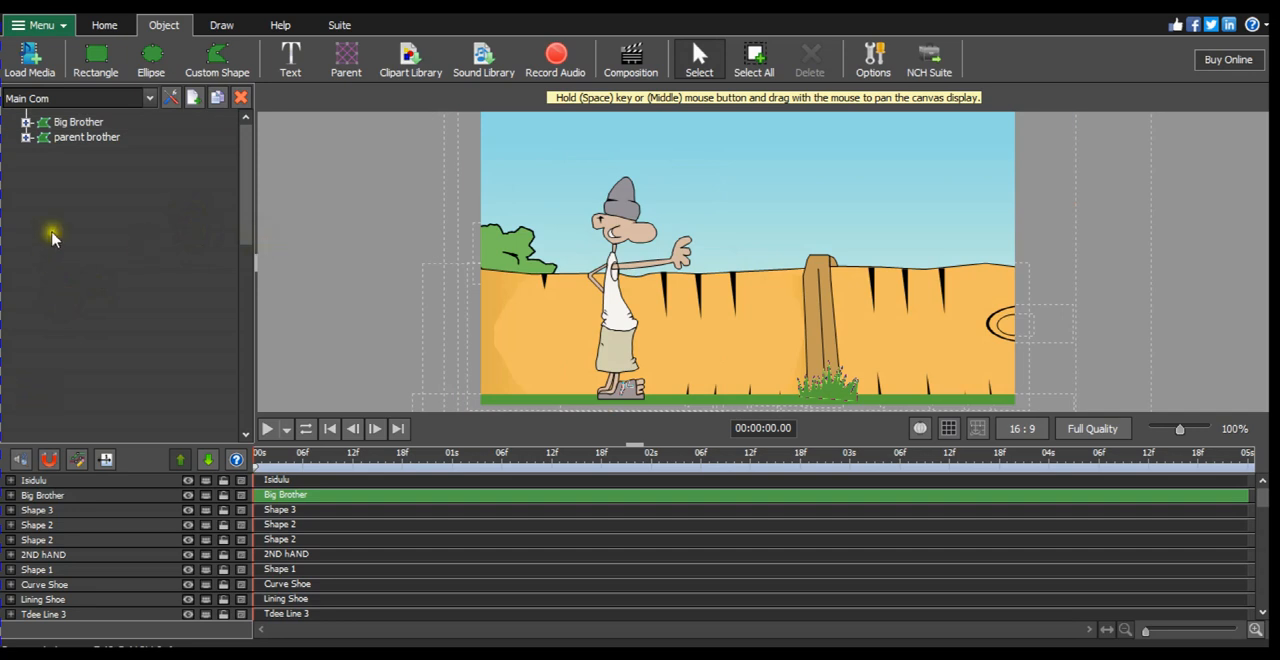
Step: Select only the parent brother background layer in the timeline and expand its transform properties
click(98, 140)
click(113, 202)
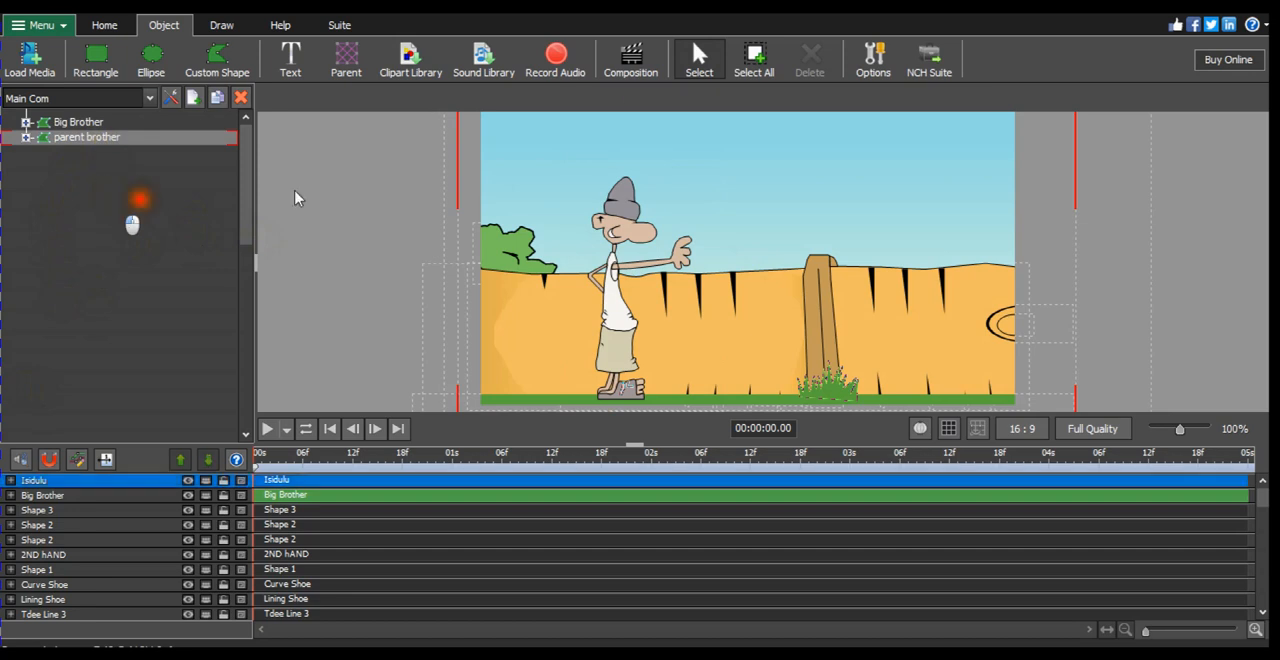
click(547, 308)
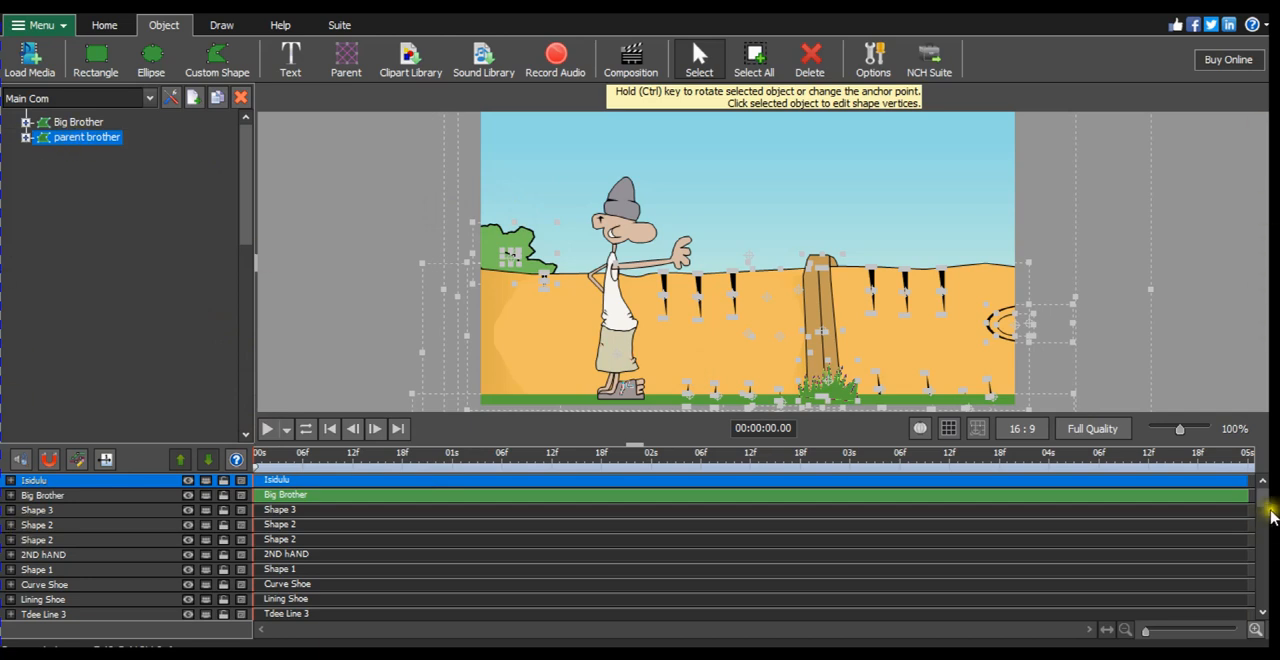
scroll(1266, 514, down, 2)
scroll(1266, 514, down, 4)
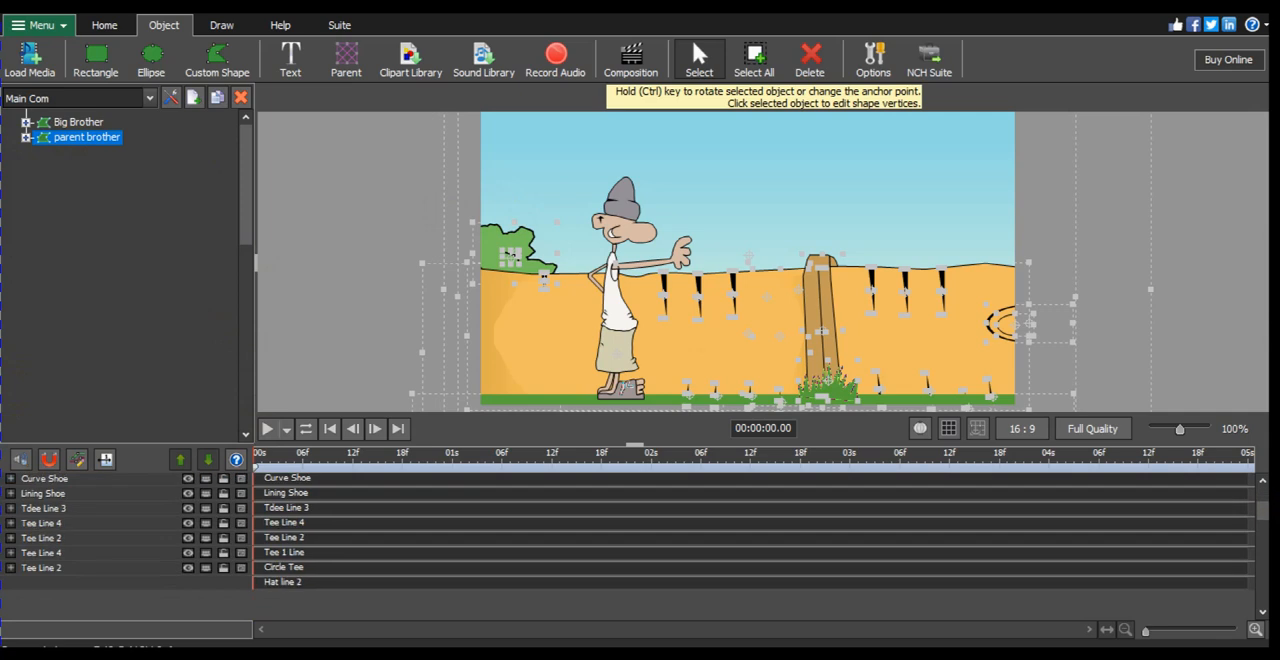
scroll(1266, 514, down, 3)
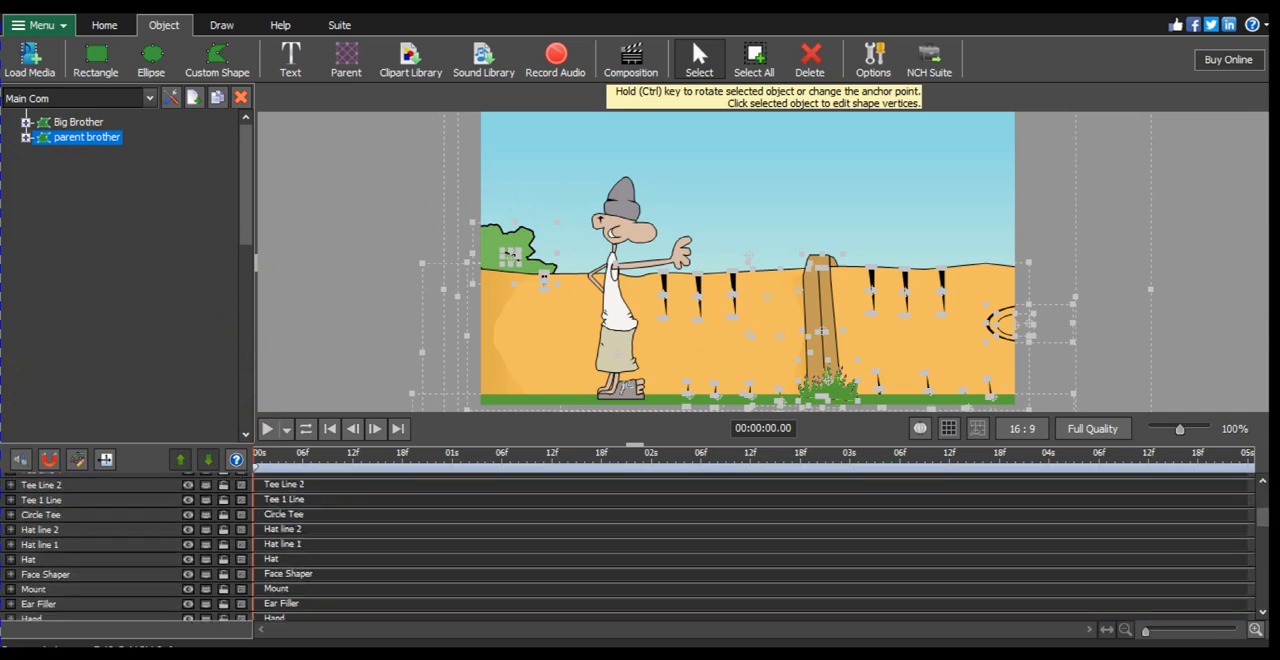
scroll(1262, 540, down, 6)
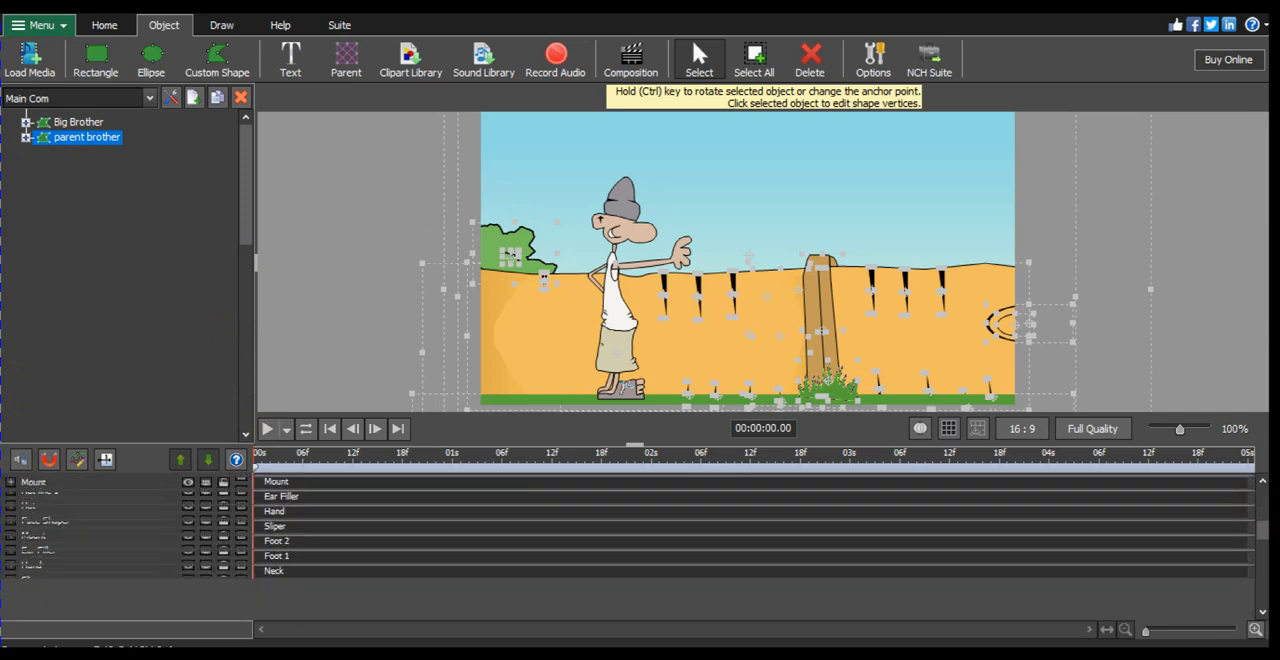
drag(1277, 612, 1277, 612)
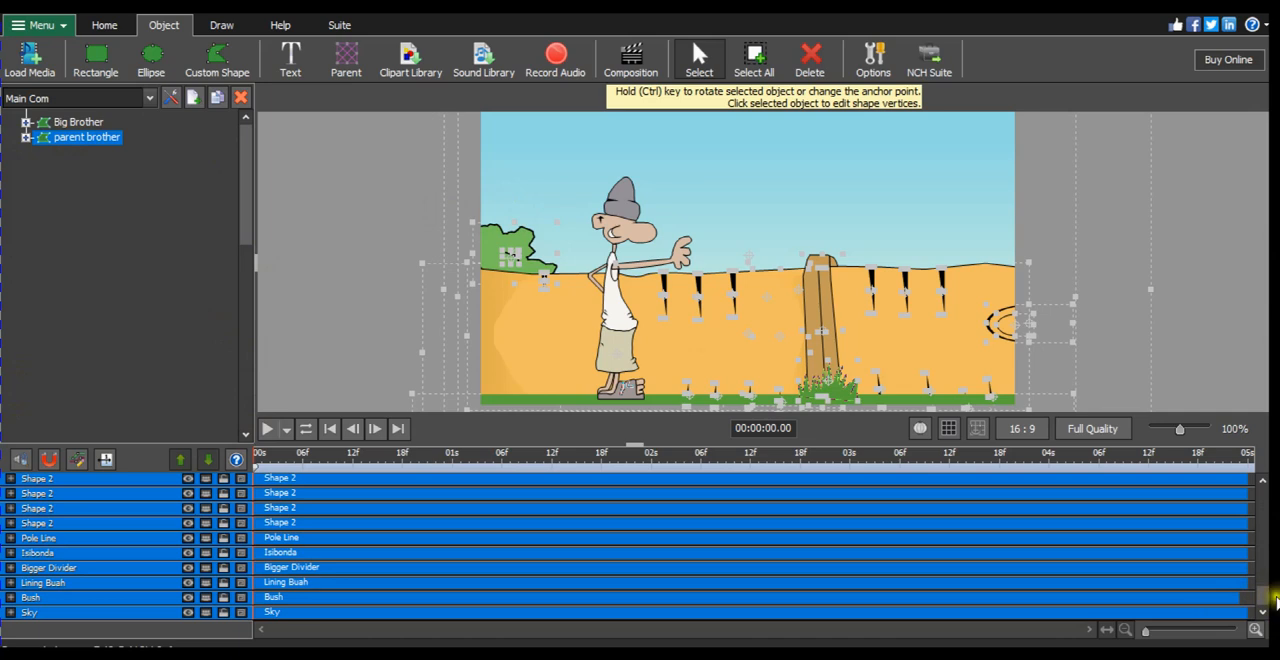
drag(1268, 607, 1272, 558)
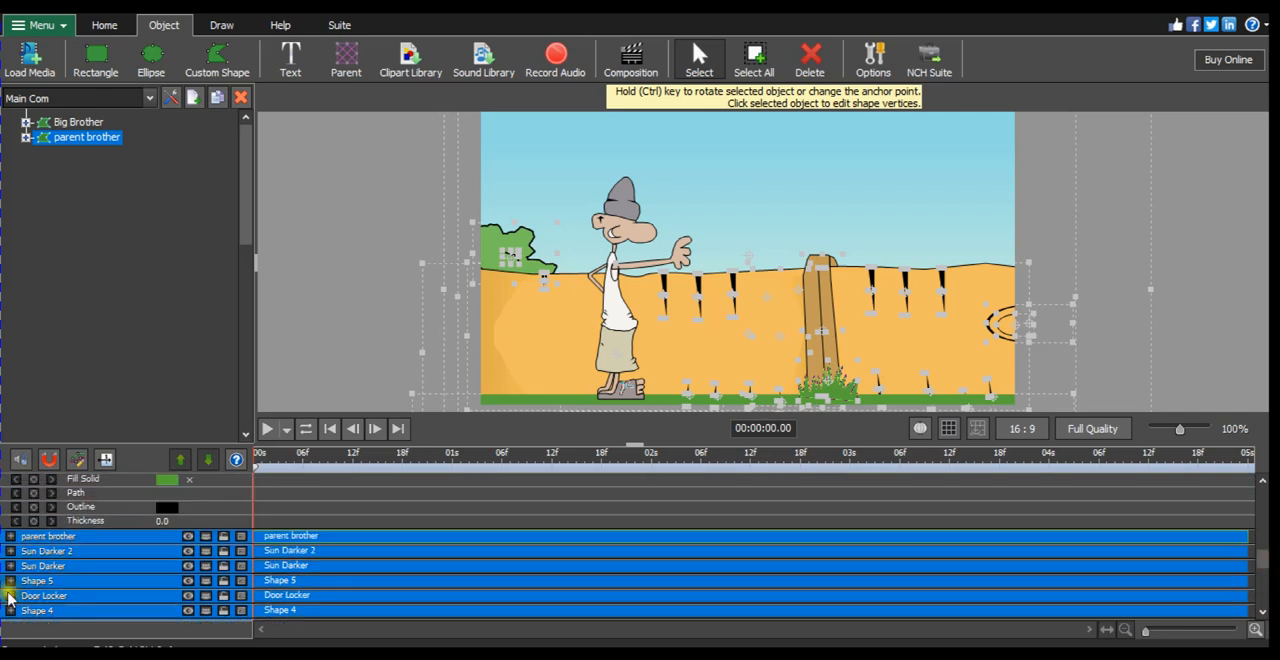
click(66, 541)
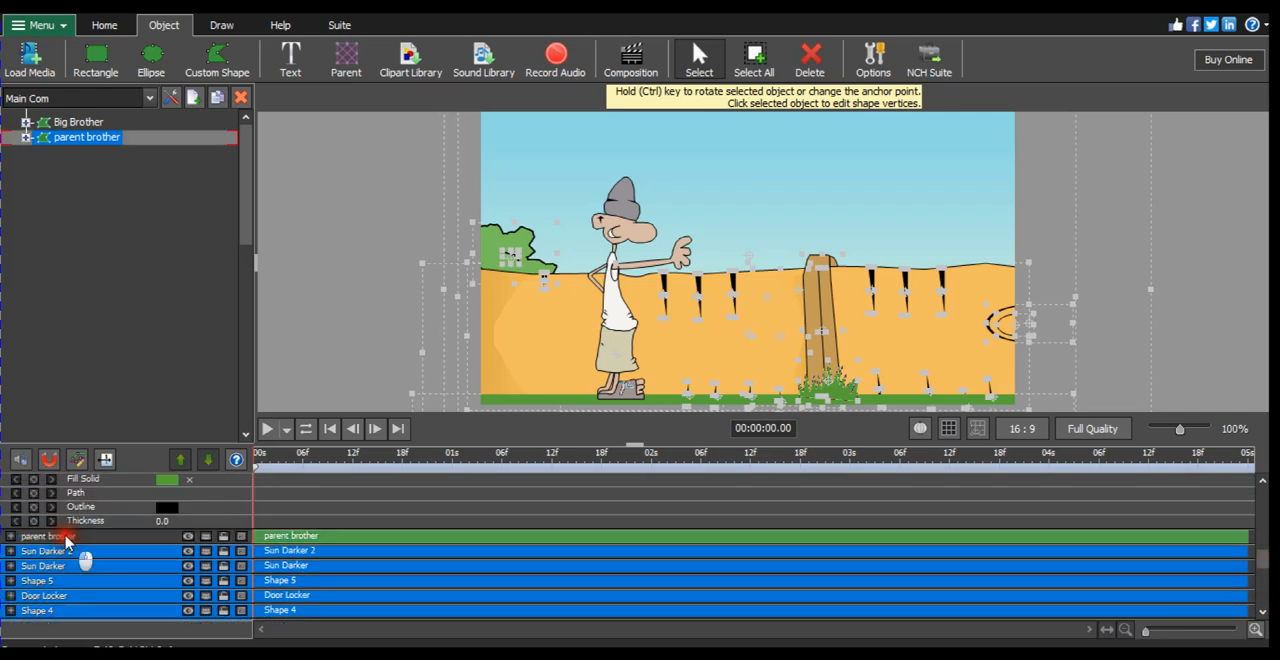
click(12, 537)
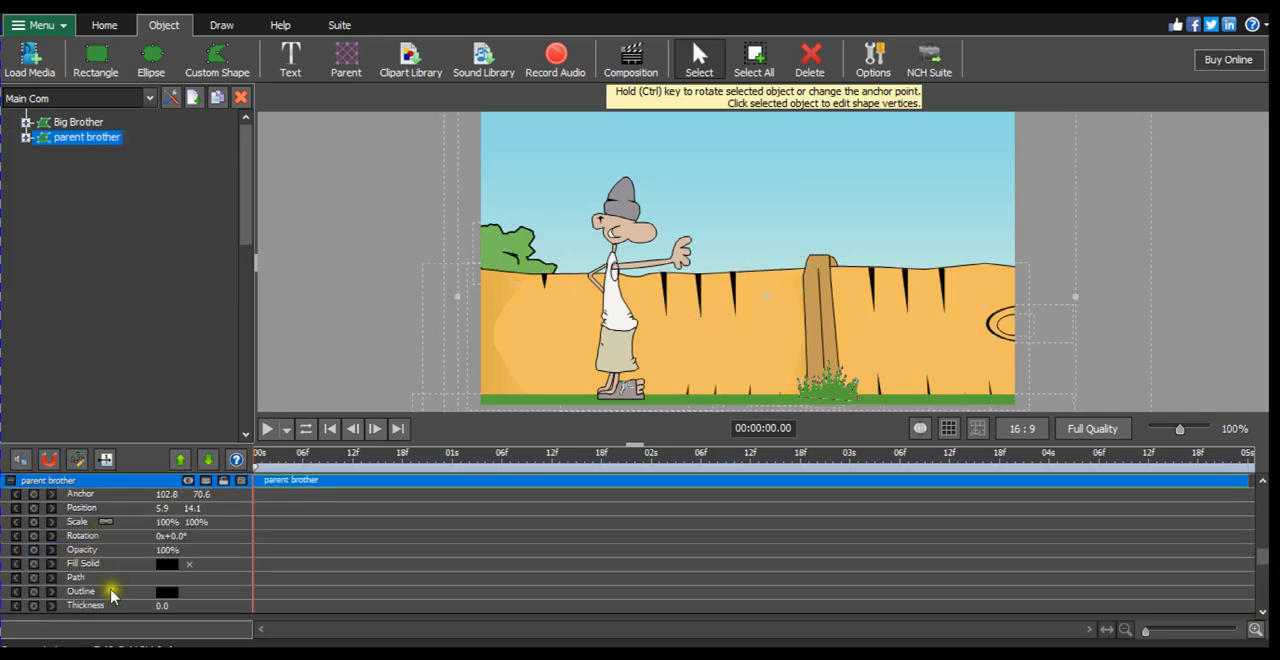
Step: Set the parent brother layer's scale to 130% in both directions
click(165, 525)
click(167, 521)
key(Return)
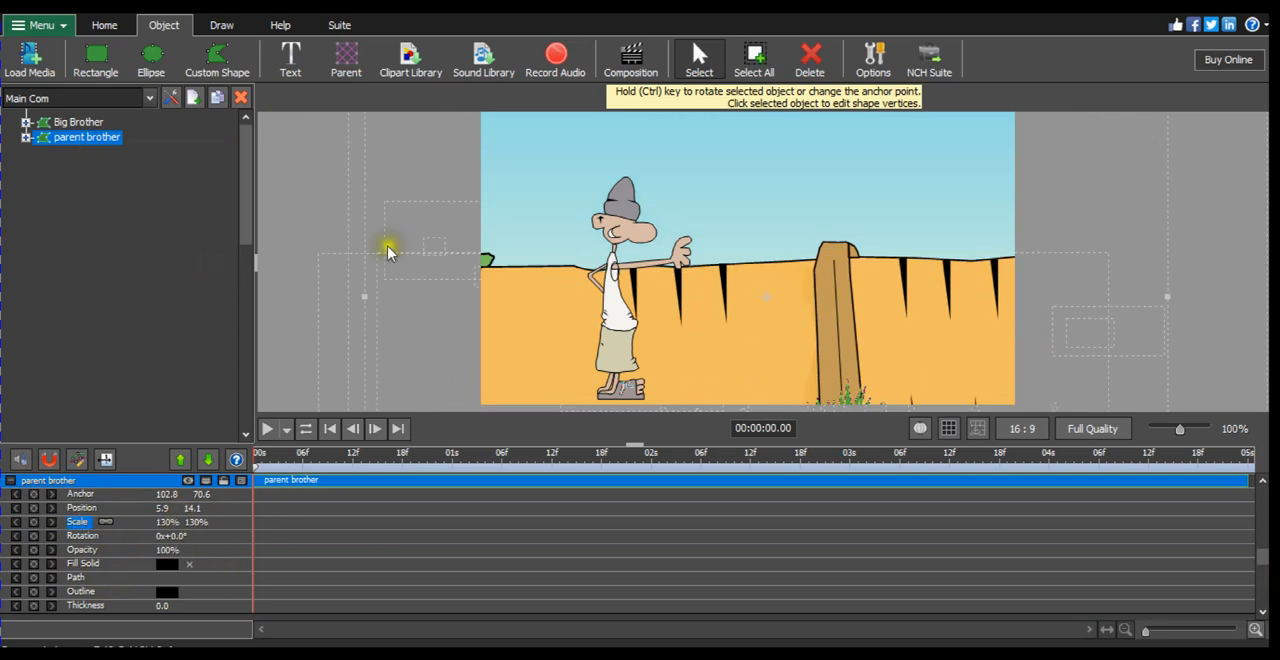
Step: Move the enlarged background right and up to position about 33.2, 4.2 so the bush and grass strip show in the frame
scroll(560, 246, down, 2)
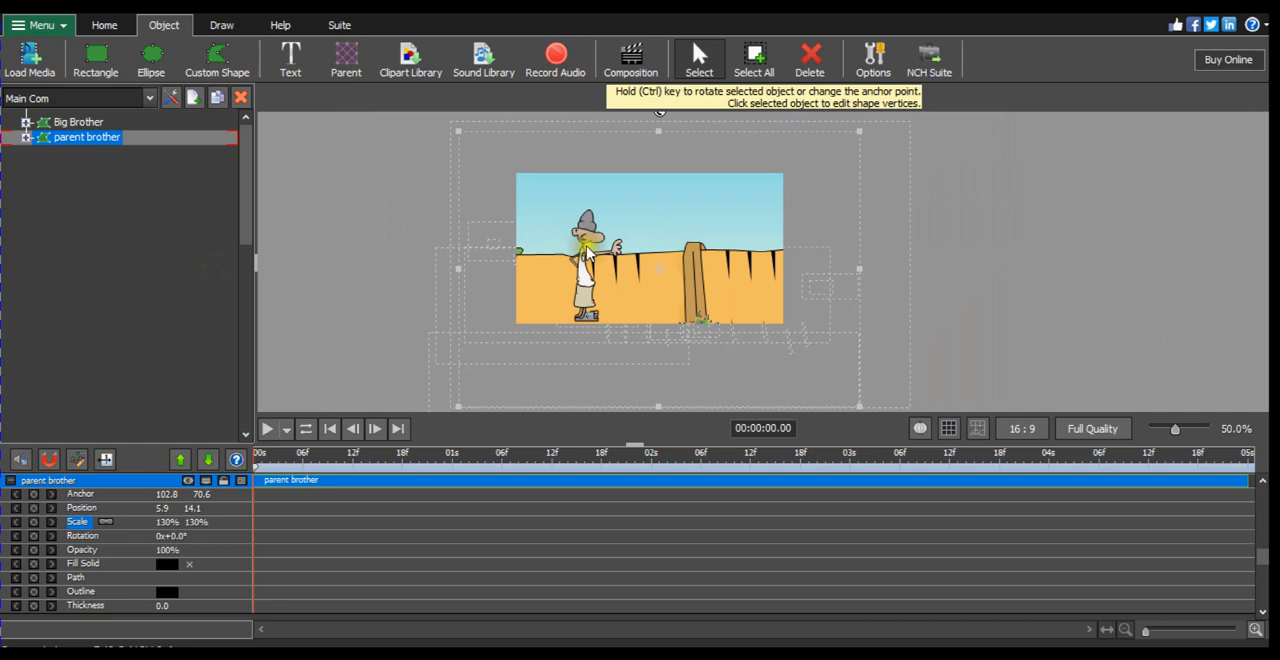
click(660, 268)
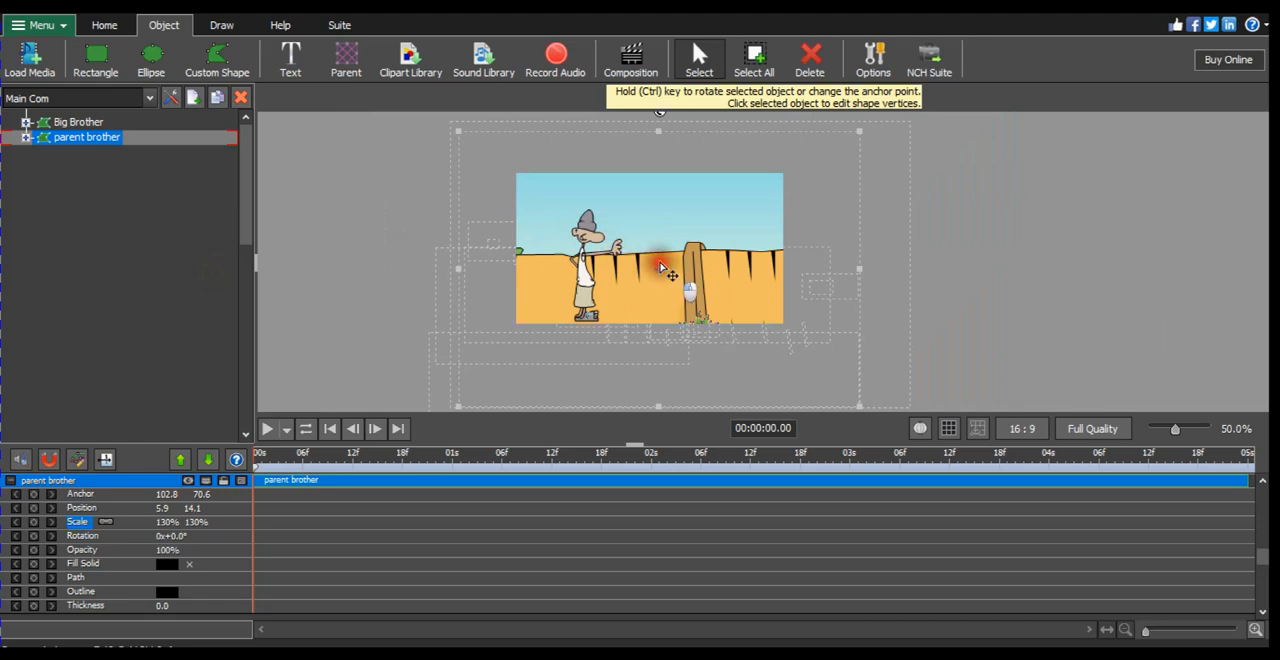
drag(660, 266, 703, 250)
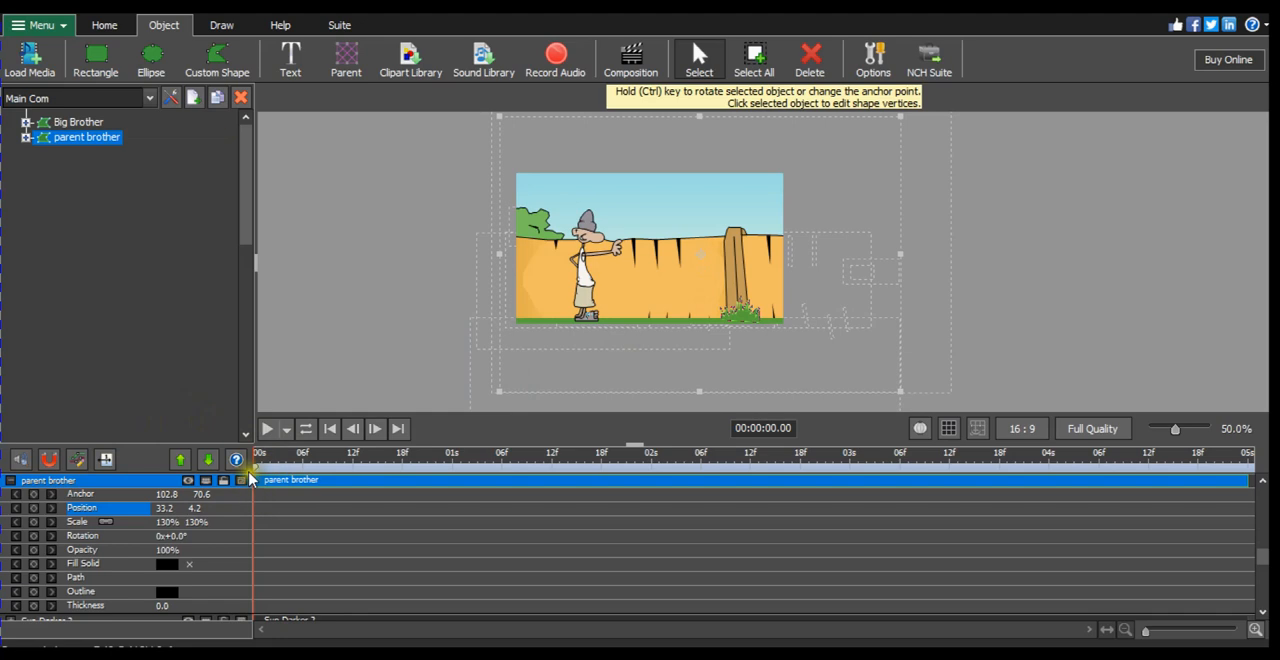
Step: Add Anchor and Position keyframes to the parent brother layer at 0 s
click(34, 496)
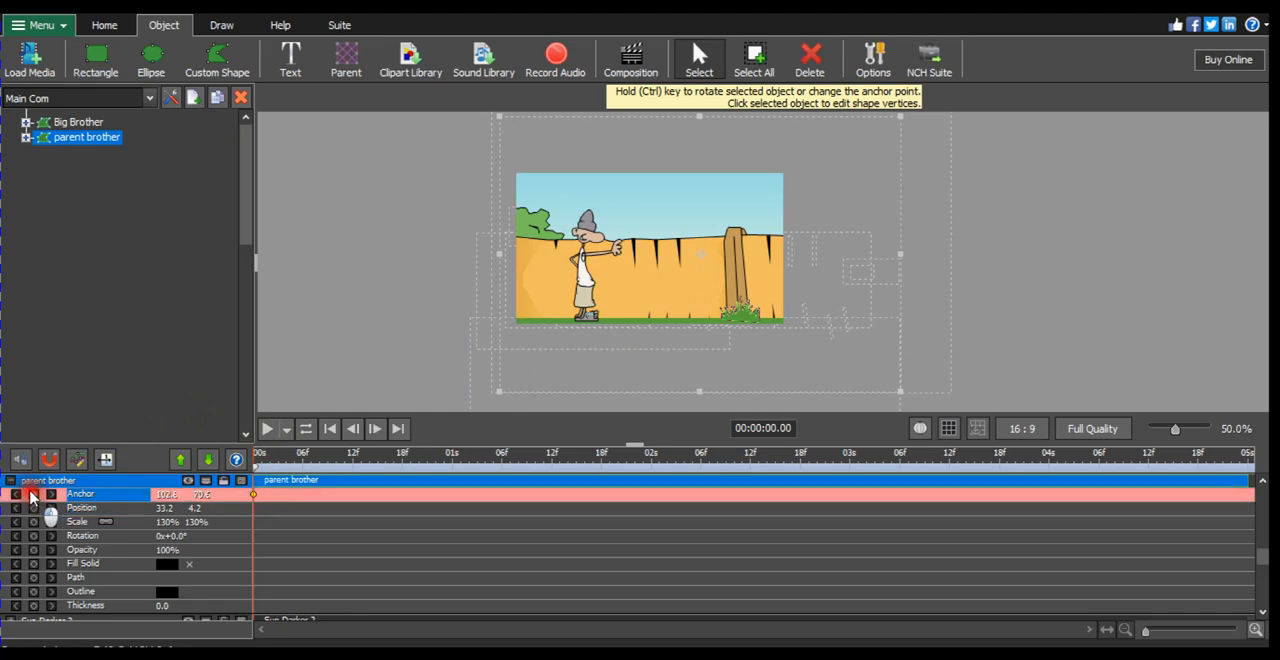
click(33, 496)
click(33, 510)
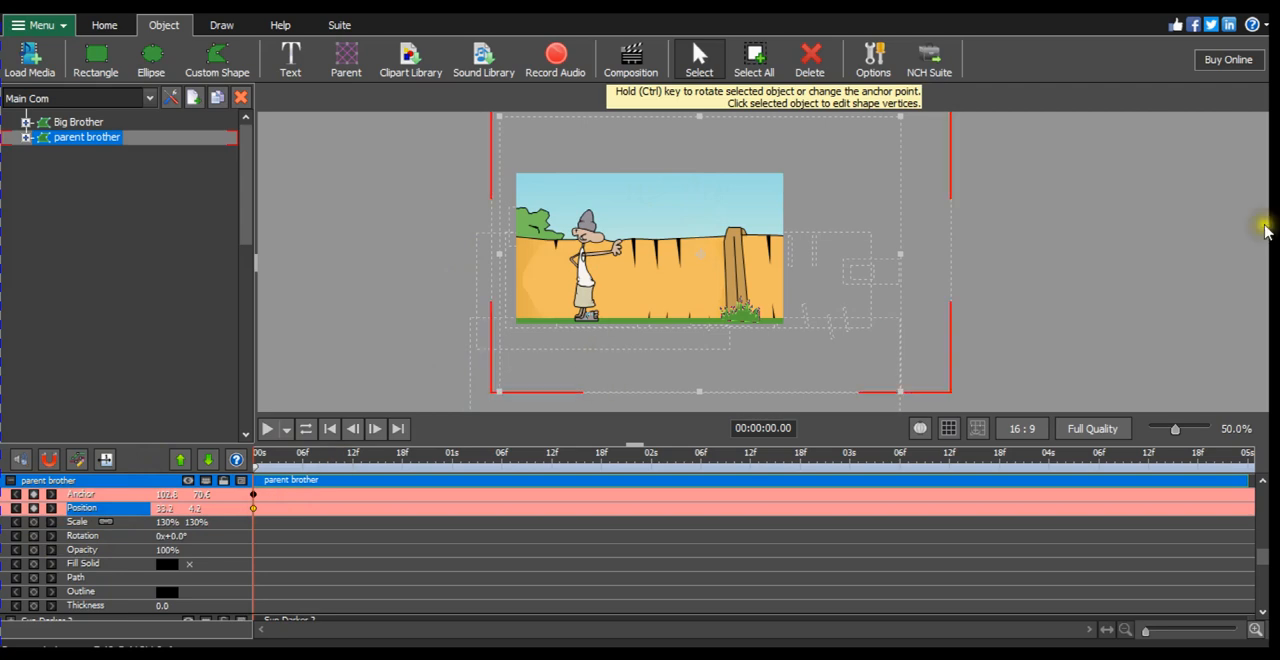
Step: Add Anchor and Position keyframes to the parent brother layer at the 5 s mark
click(1242, 458)
click(1264, 470)
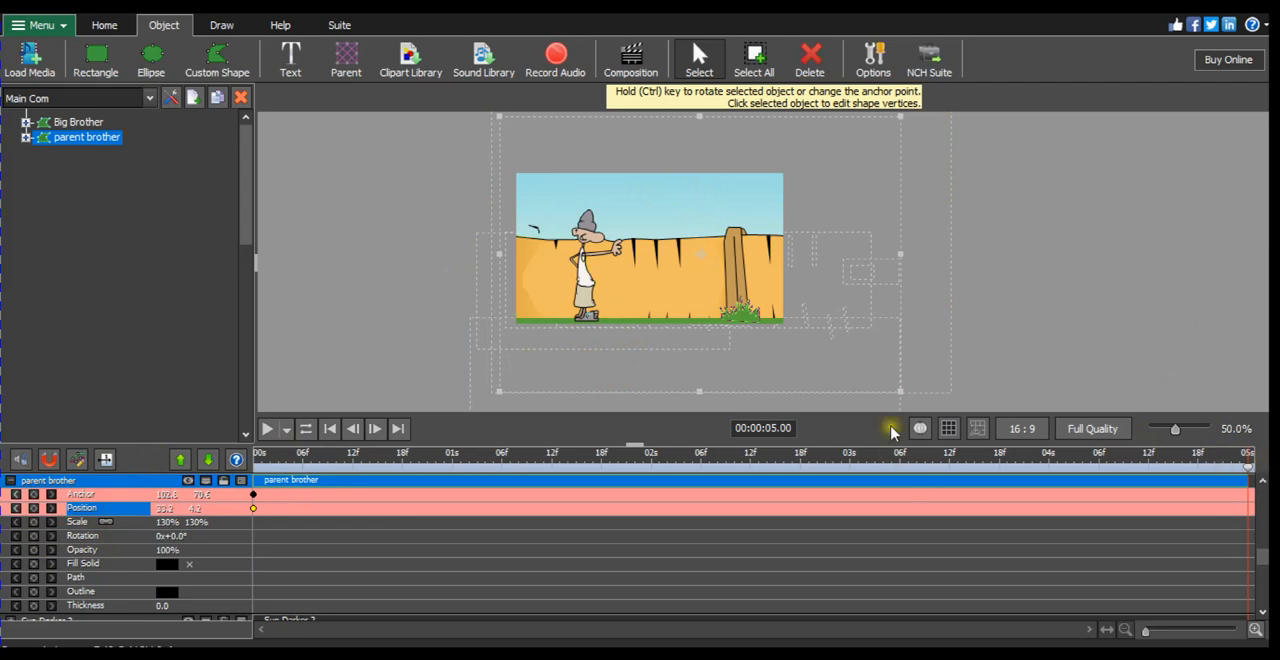
click(34, 496)
click(34, 509)
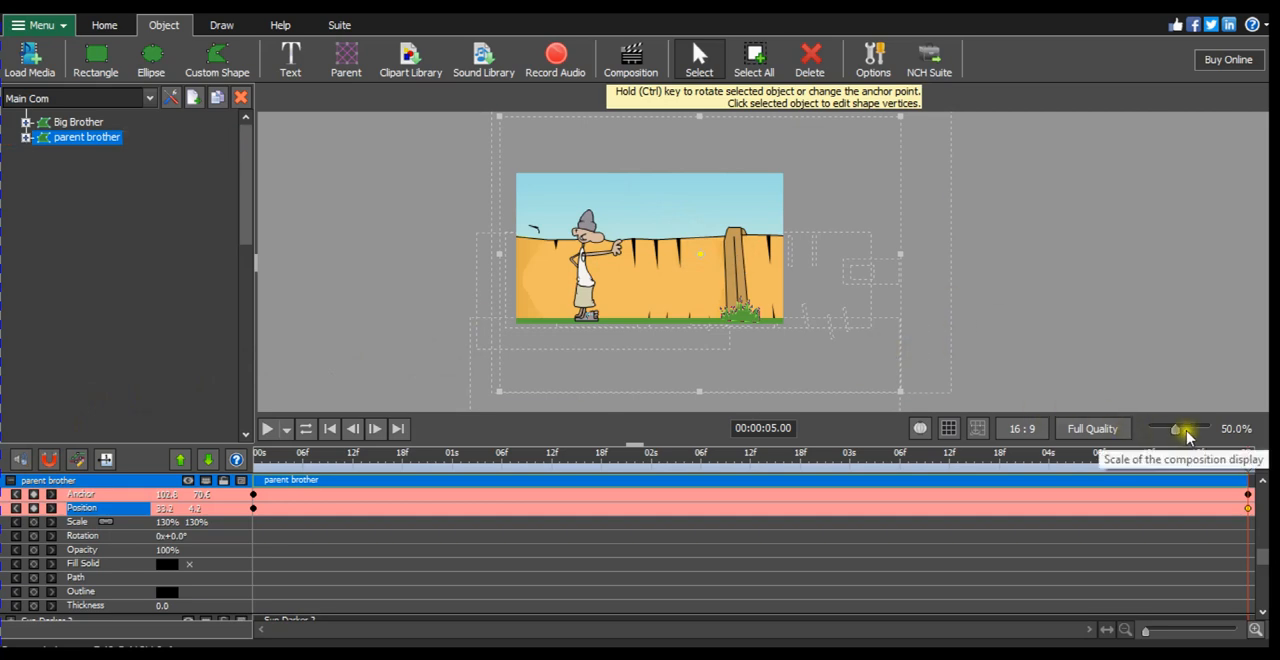
drag(1185, 435, 1190, 434)
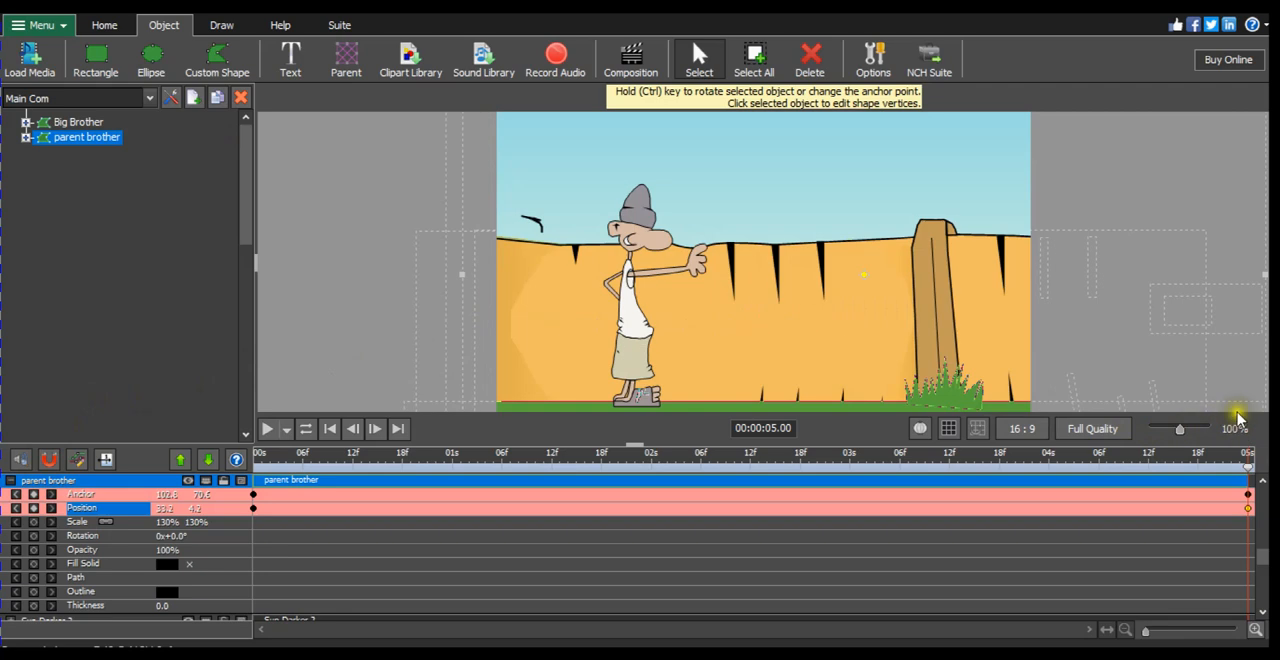
click(866, 280)
drag(866, 280, 687, 281)
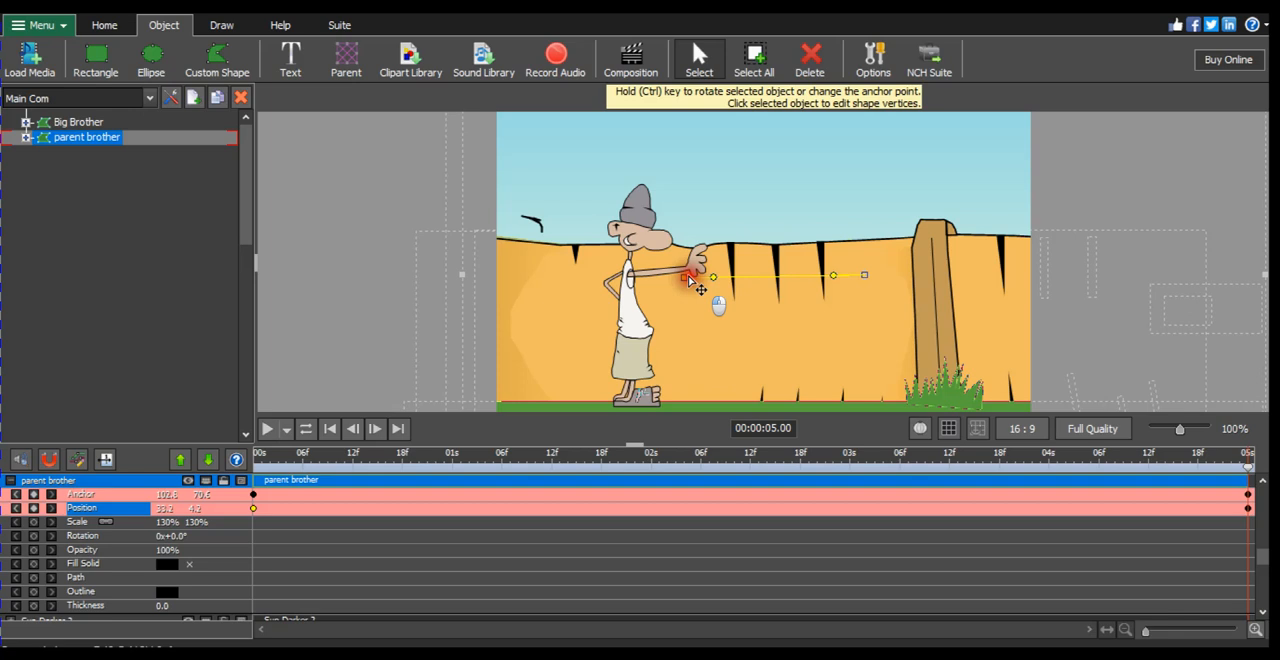
drag(689, 280, 687, 279)
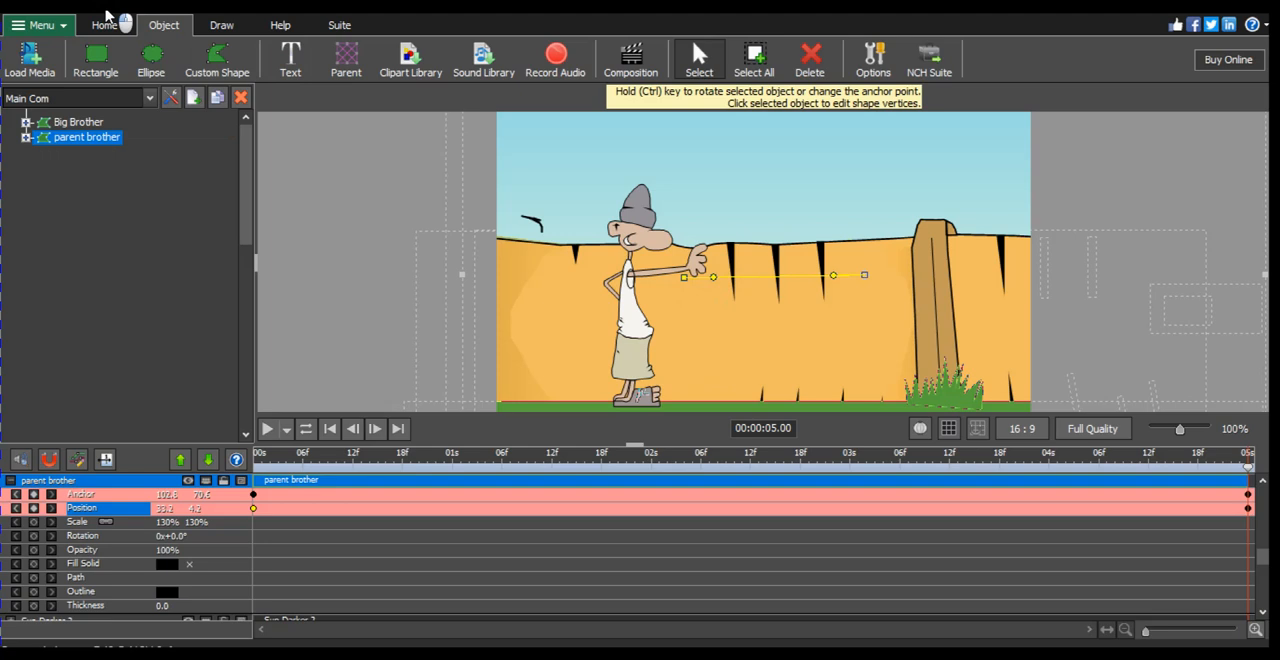
key(ctrl+z)
click(879, 270)
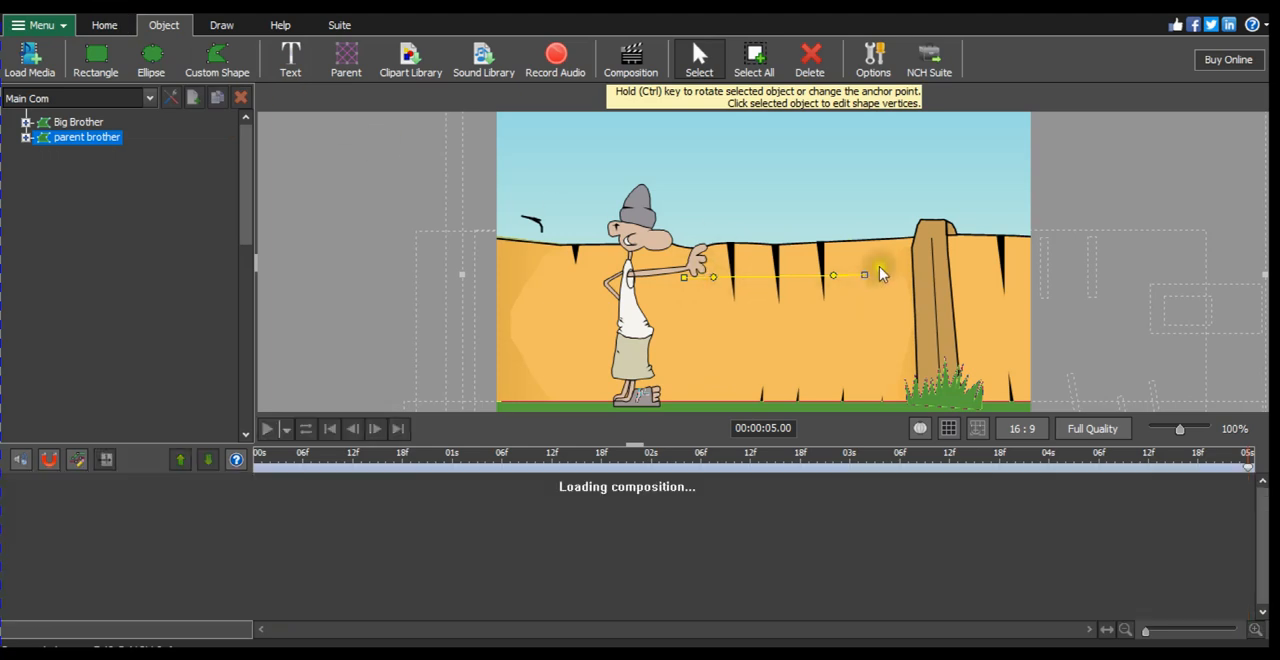
click(872, 294)
click(846, 240)
click(875, 226)
click(813, 259)
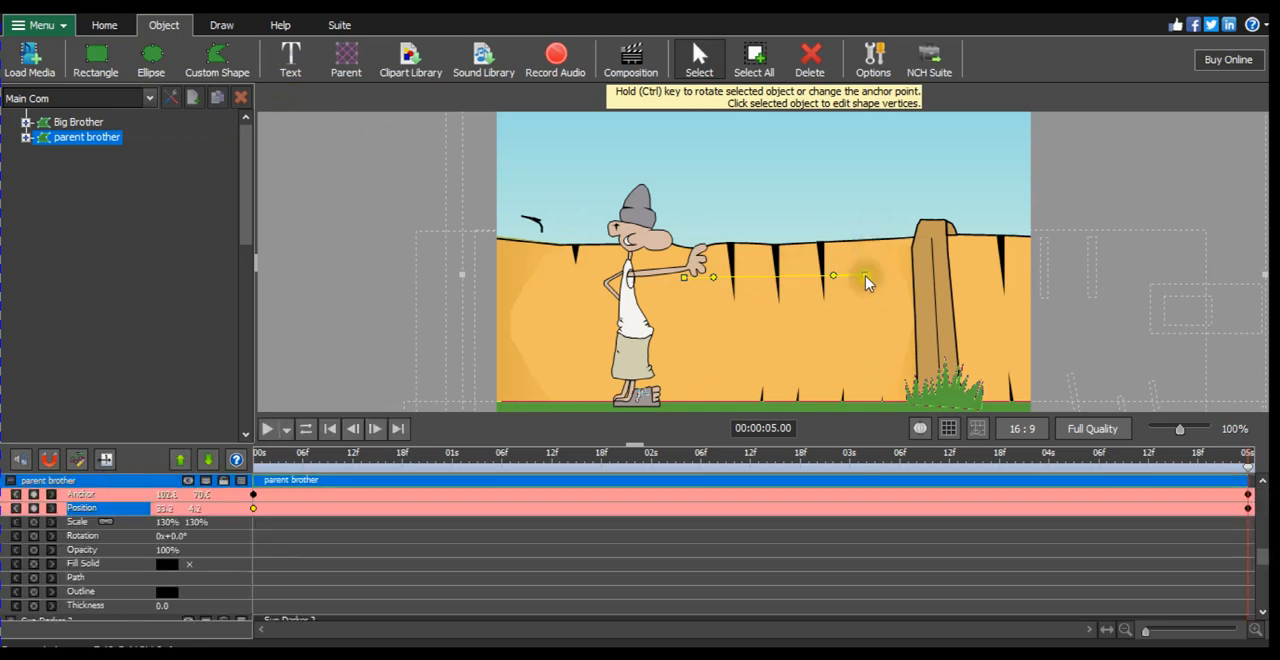
Step: Shift the background left to position about -20.1, 4.5 for the 5 s keyframe, keeping the motion path nearly horizontal
click(865, 281)
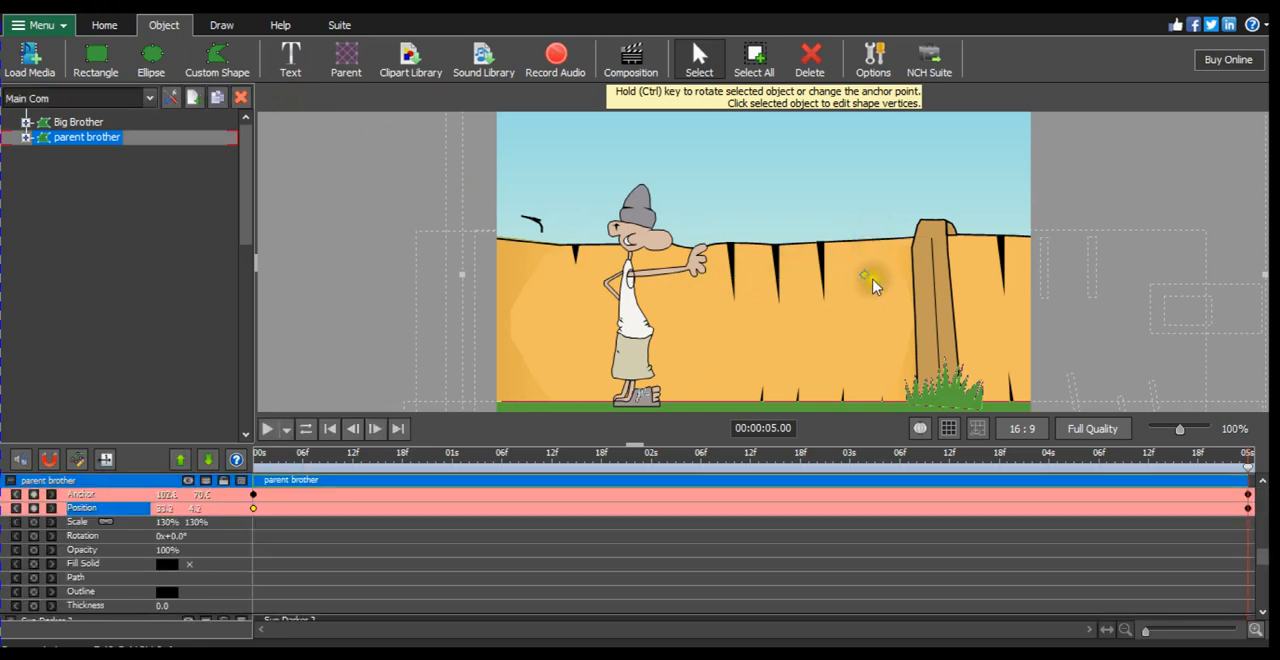
click(866, 278)
drag(841, 283, 711, 279)
scroll(798, 275, down, 2)
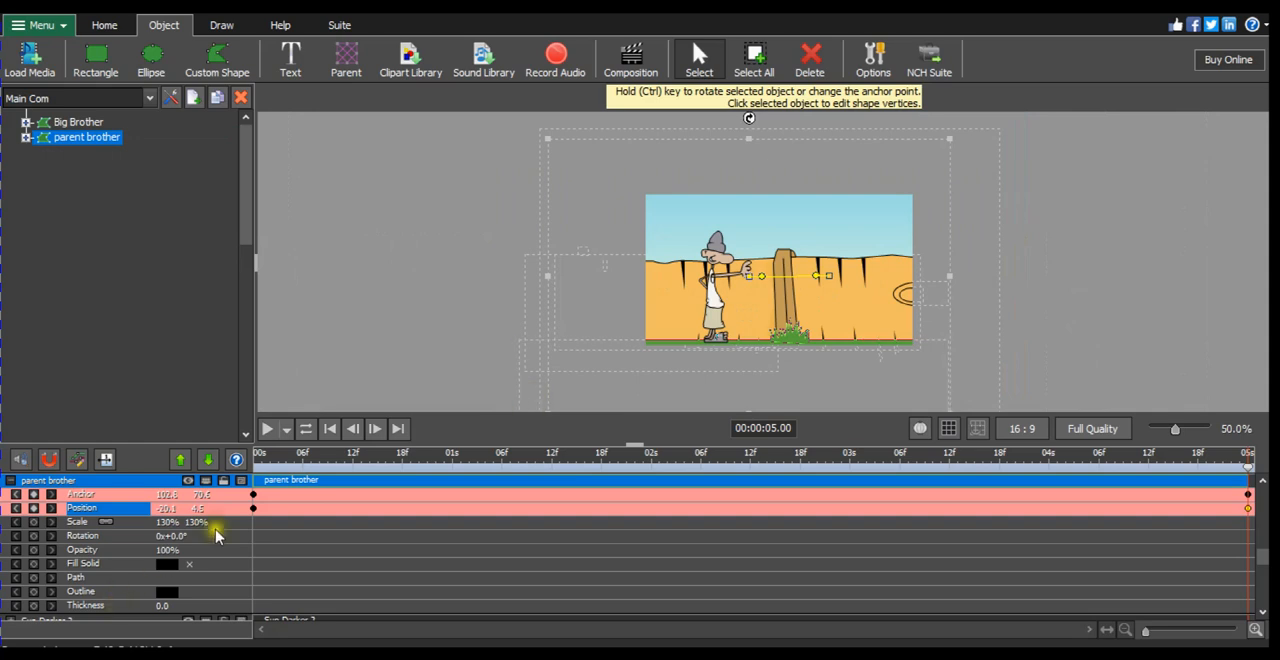
Step: Play the animation from the start to check the background's sideways motion, stopping partway through
click(258, 455)
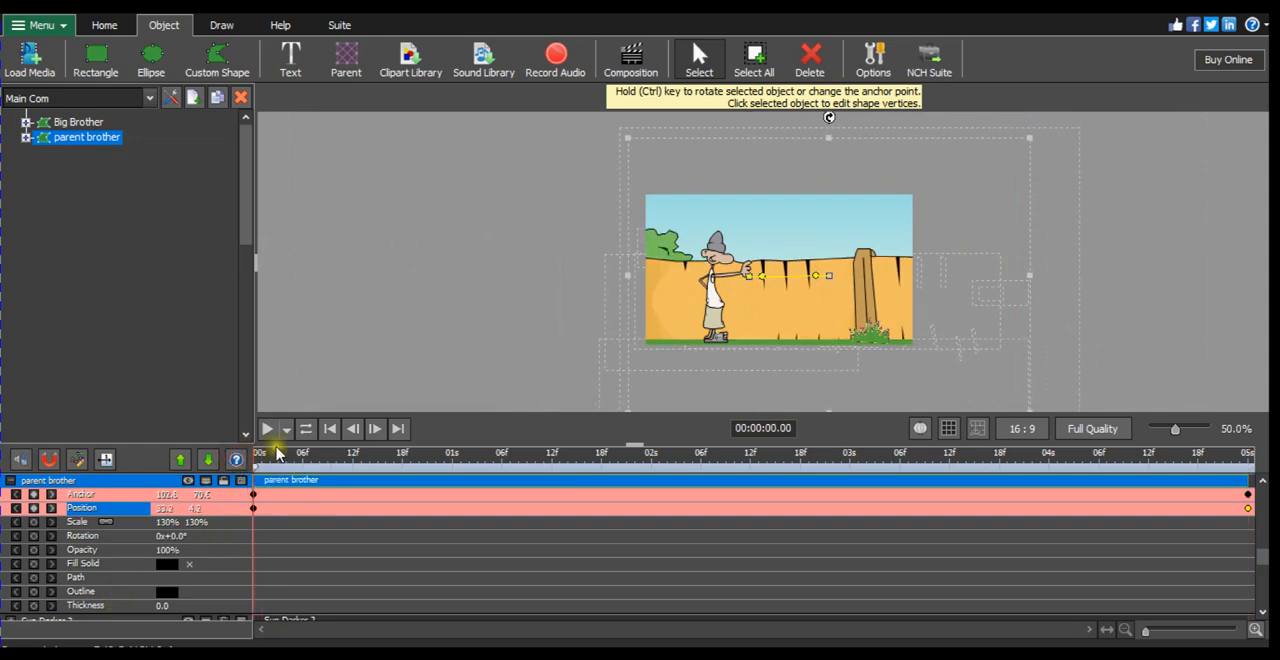
click(267, 434)
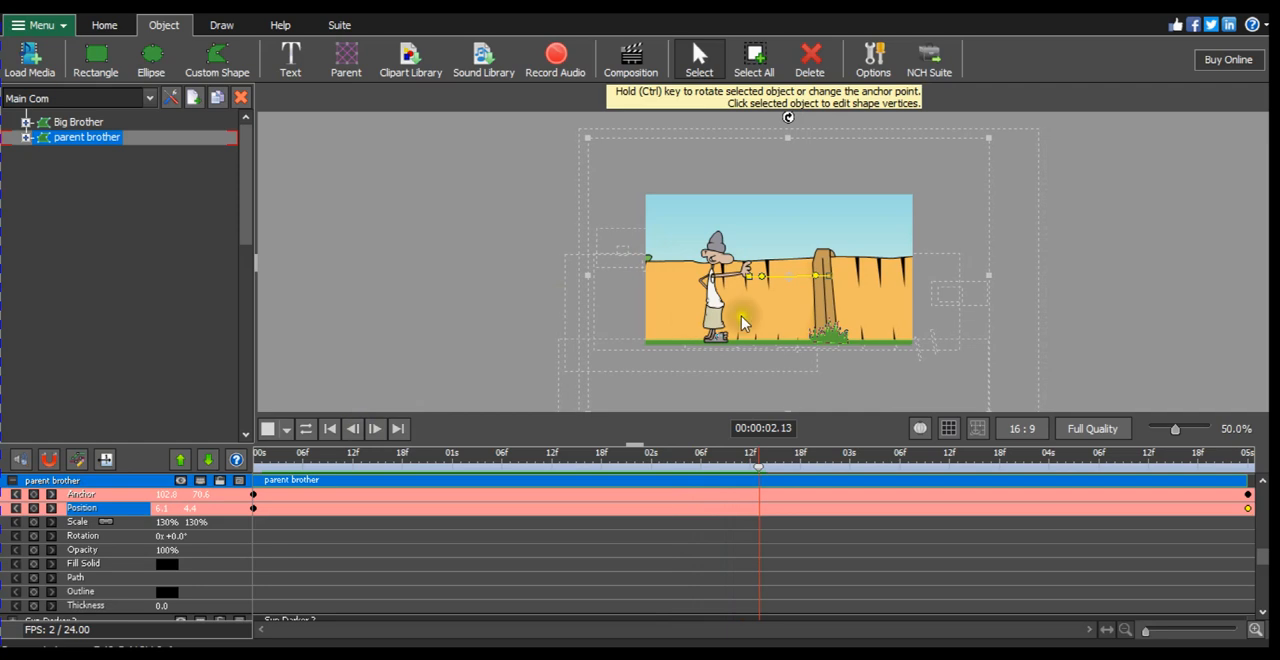
click(264, 429)
click(149, 299)
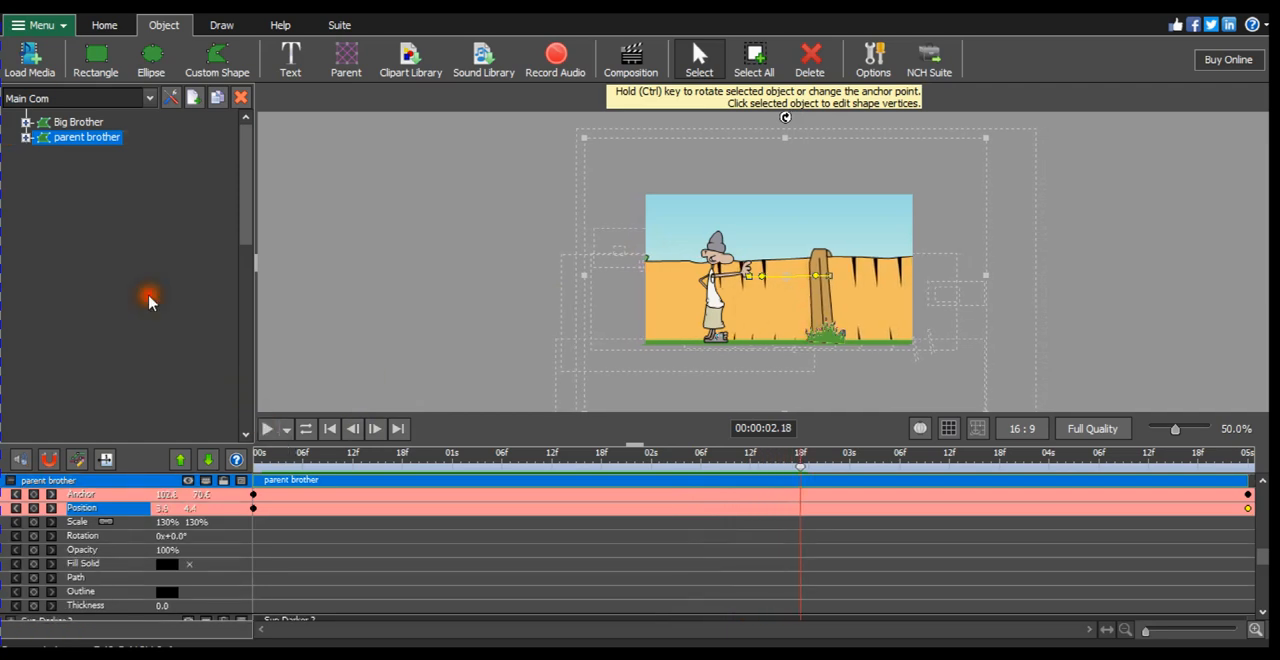